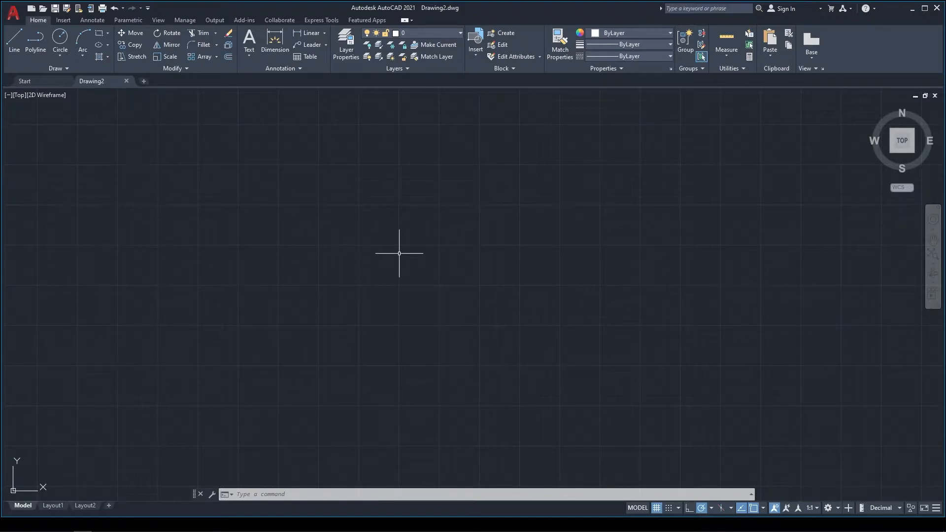
Draw a circle in the upper middle of the drawing area.
left_click(60, 39)
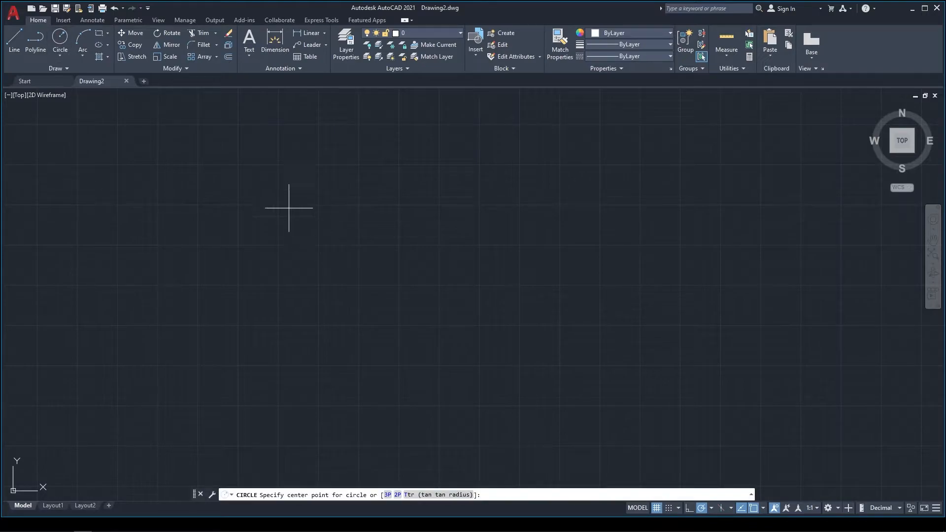
left_click(384, 201)
left_click(455, 225)
Draw a tall rectangle wider than the circle, with its upper edge crossing the circle near its centre.
scroll(439, 216, "down", 4)
scroll(429, 235, "up", 2)
left_click(99, 33)
left_click(330, 174)
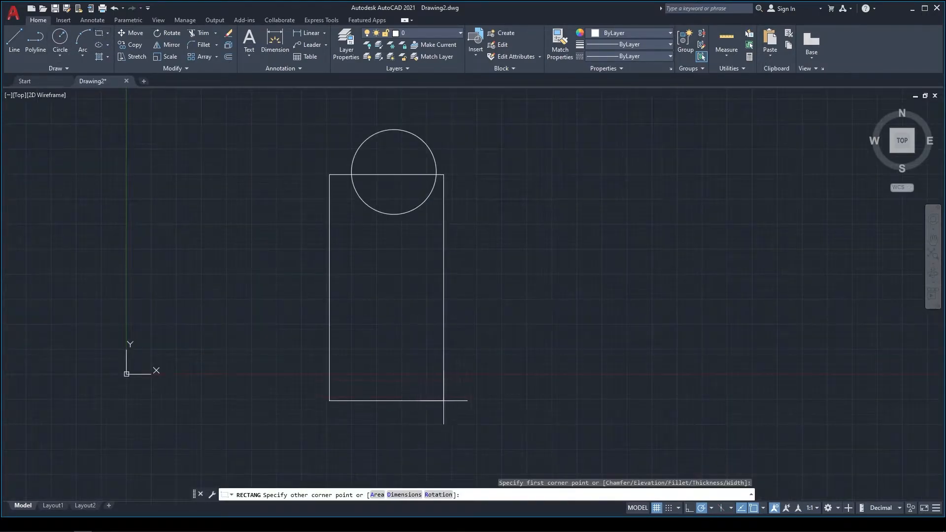
left_click(463, 362)
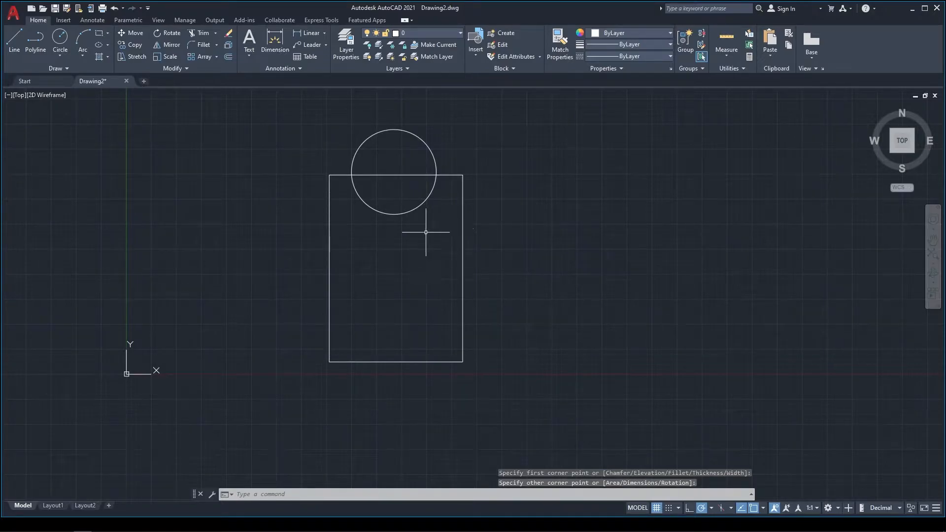
key("Escape")
Copy the circle and rectangle twice horizontally to the right, using the rectangle's upper-right corner as base point.
left_click(518, 113)
left_click(256, 391)
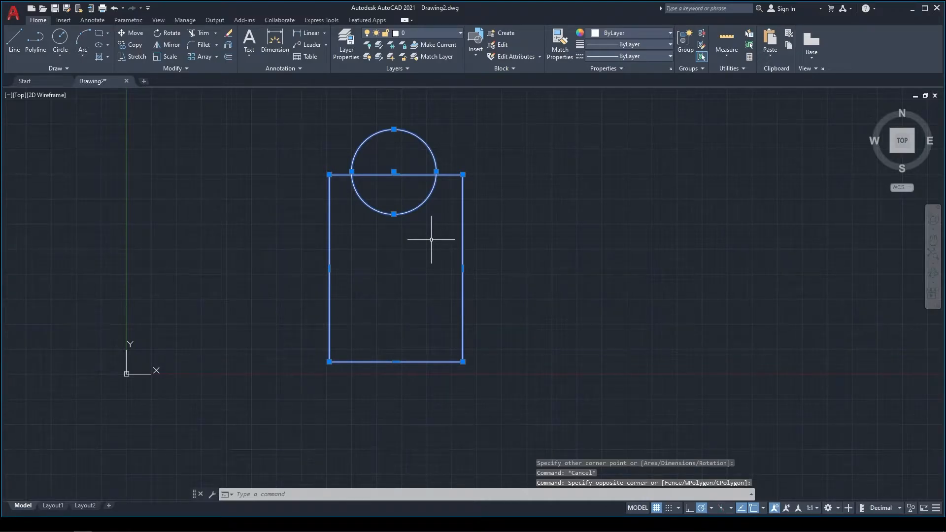
type("co")
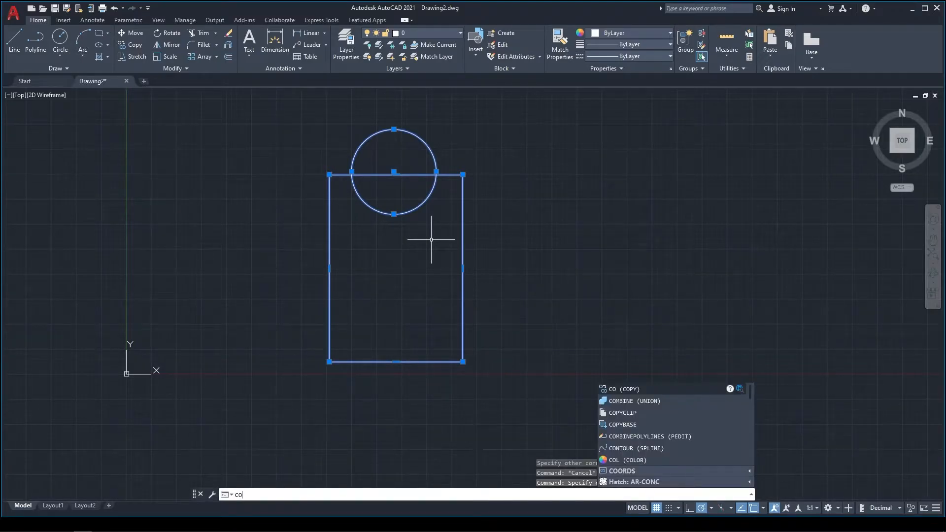
key("Return")
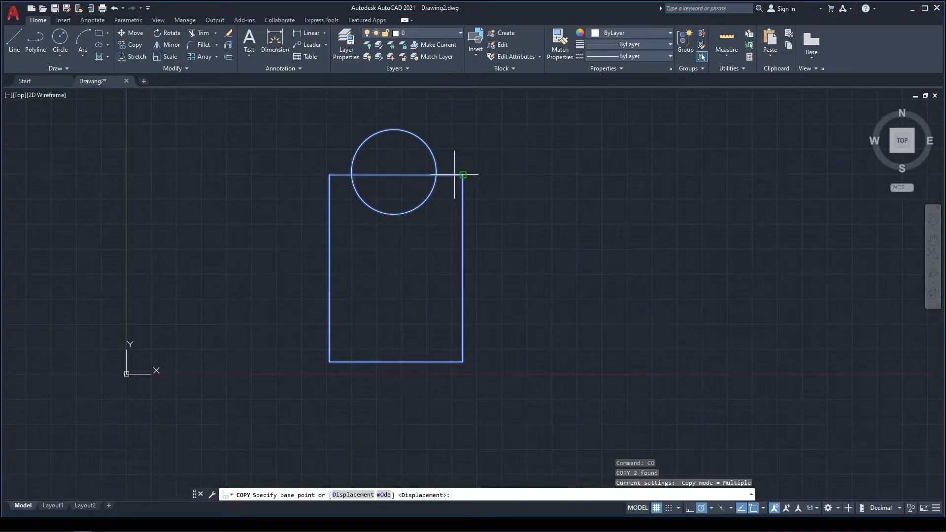
left_click(455, 174)
key("F8")
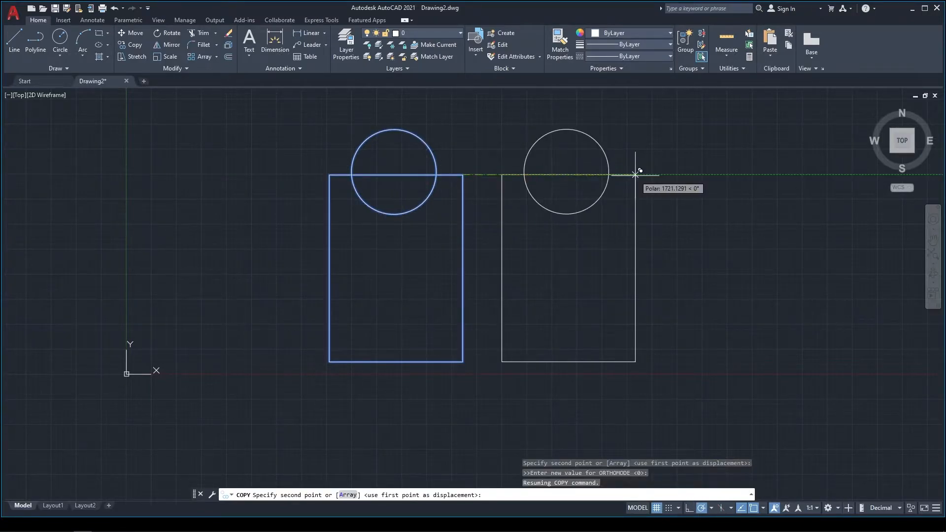
left_click(638, 174)
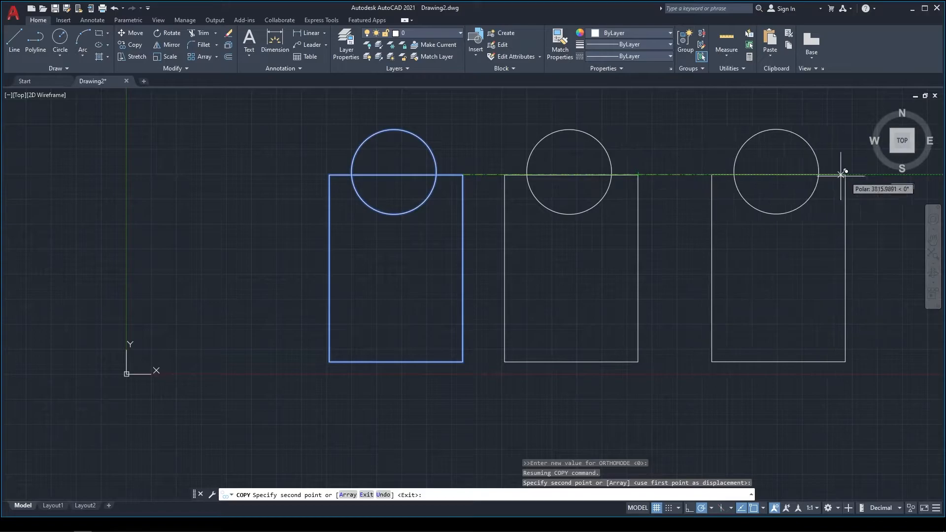
left_click(808, 174)
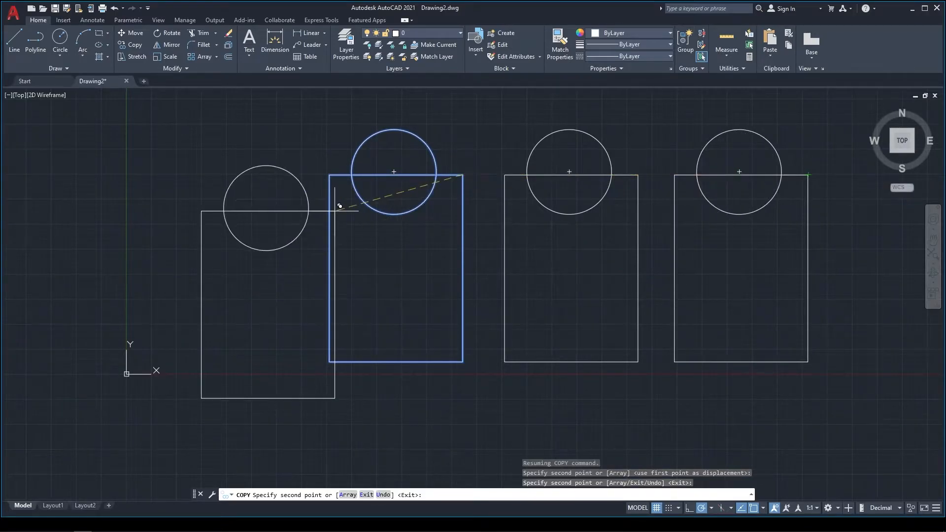
key("Escape")
Convert the leftmost circle and rectangle into regions.
scroll(422, 236, "down", 2)
scroll(658, 220, "up", 2)
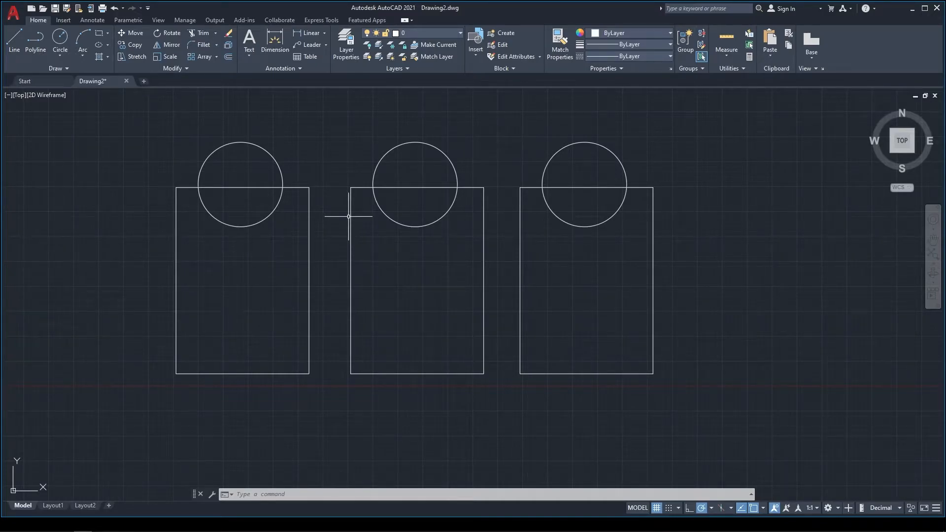
type("RE")
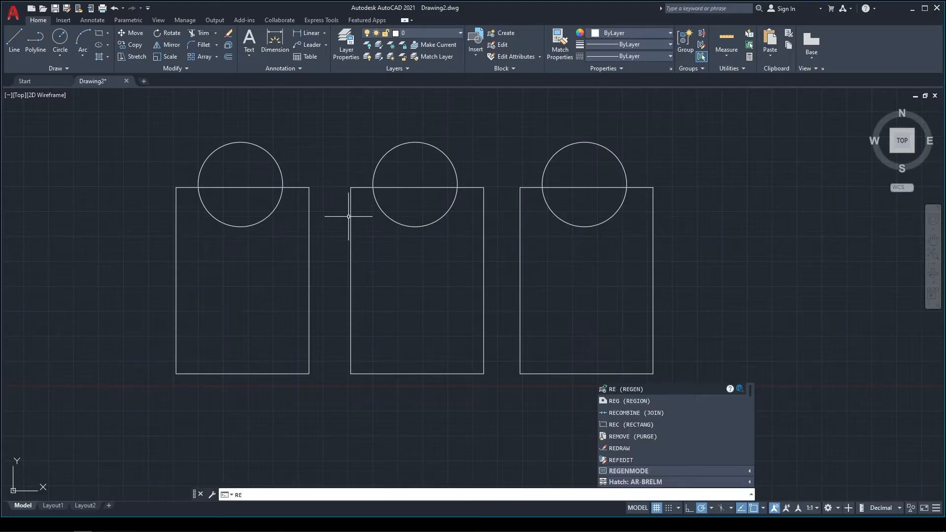
type("G")
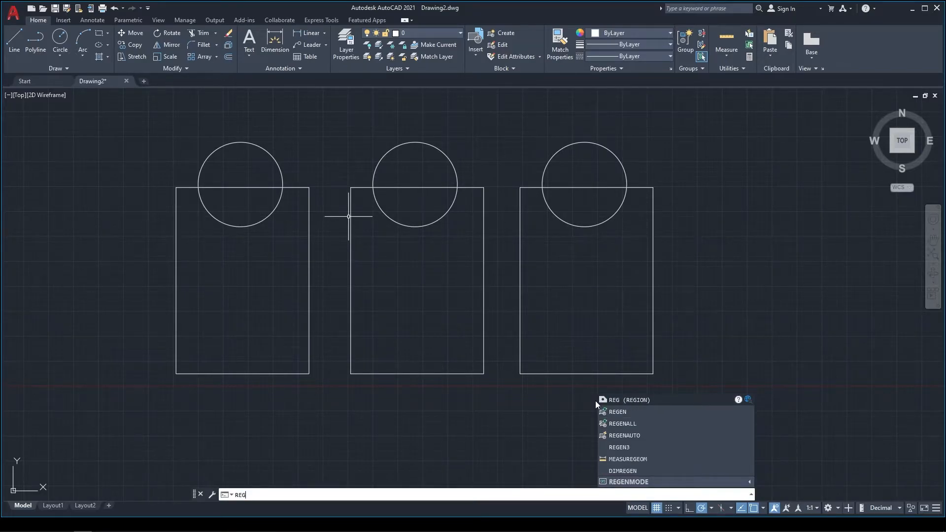
left_click(625, 400)
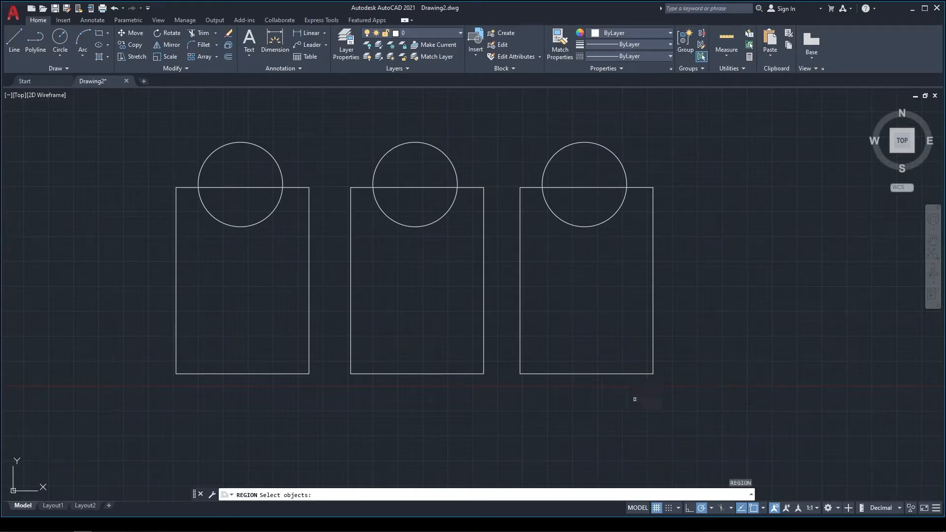
left_click(267, 151)
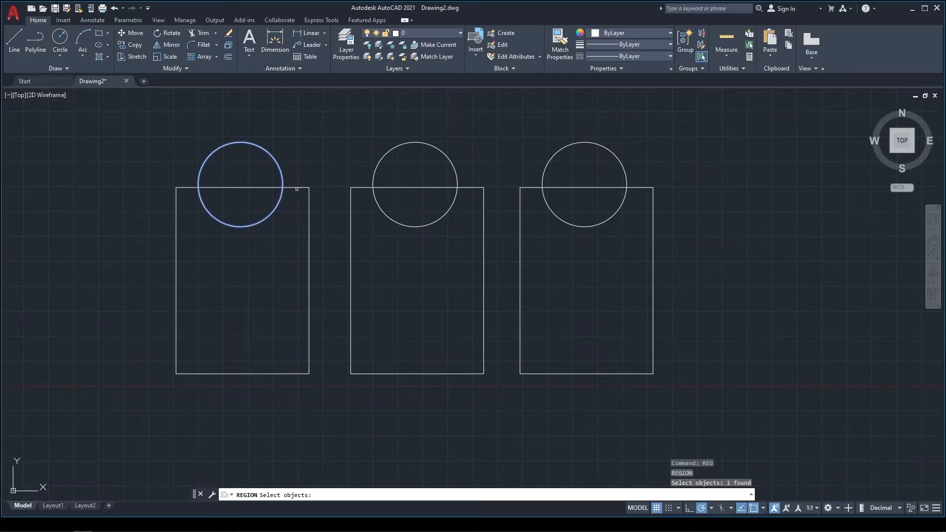
left_click(296, 188)
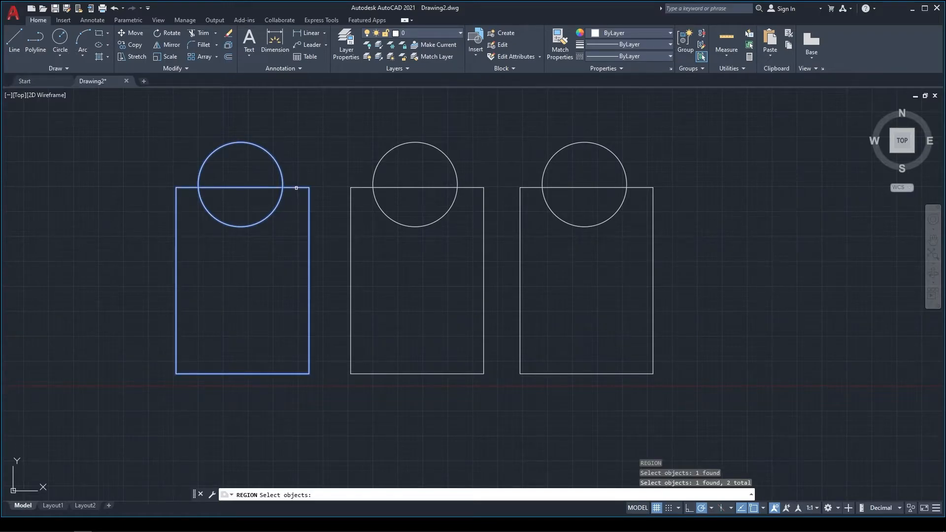
key("Return")
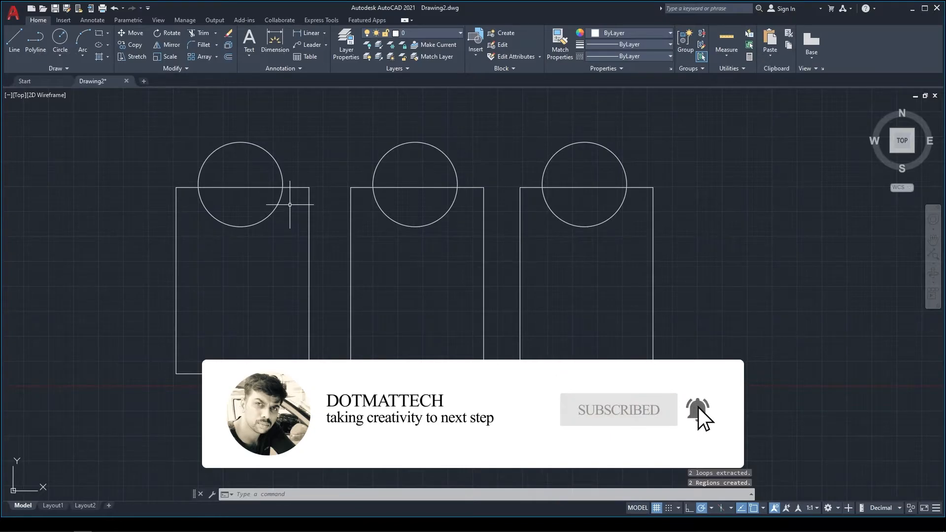
Compare the grips of the leftmost circle and rectangle regions with those of the middle rectangle.
left_click(270, 154)
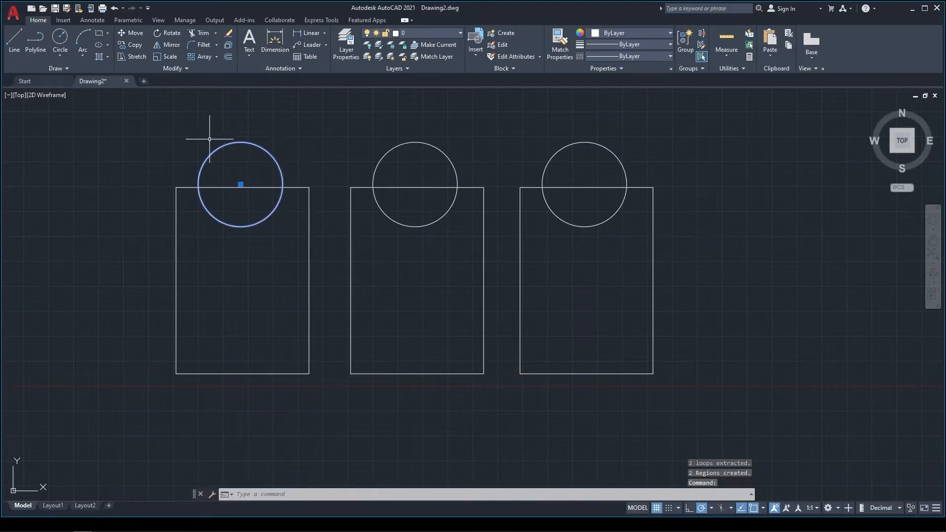
left_click(310, 186)
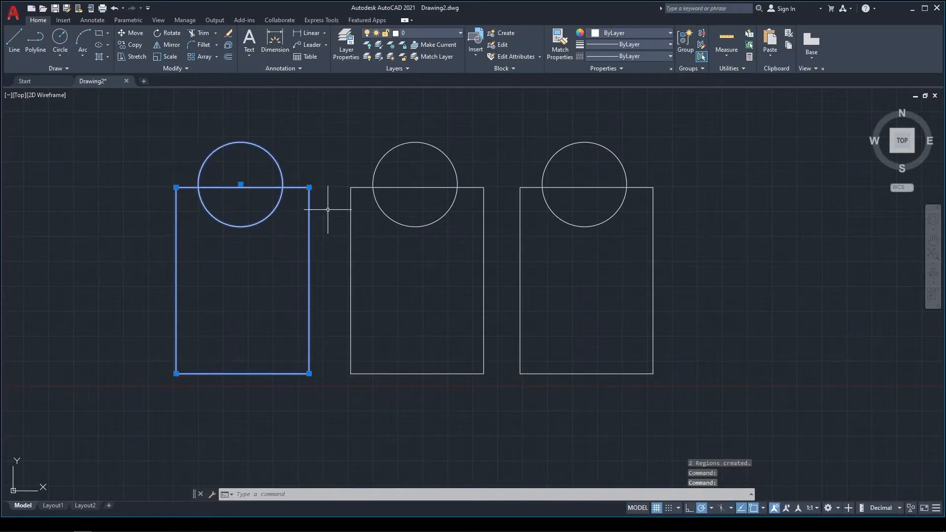
left_click(284, 185, "shift")
left_click(351, 243)
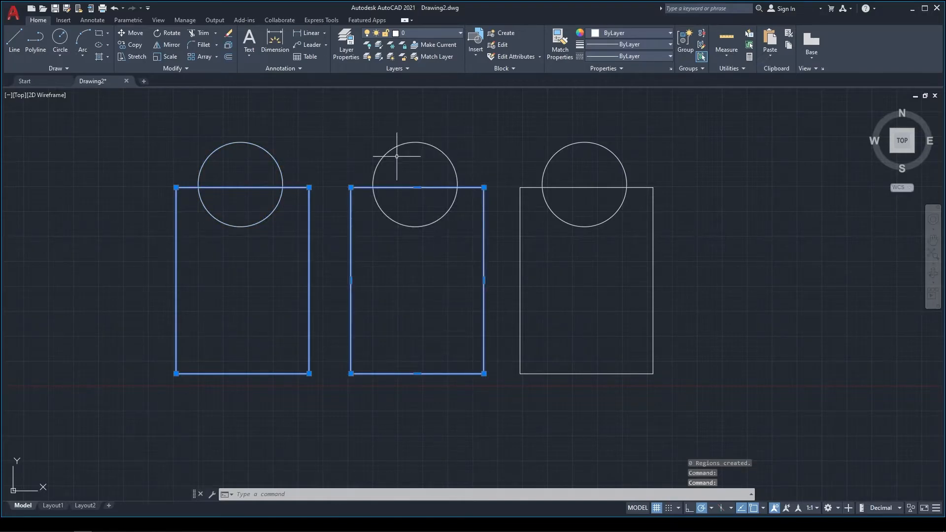
key("Escape")
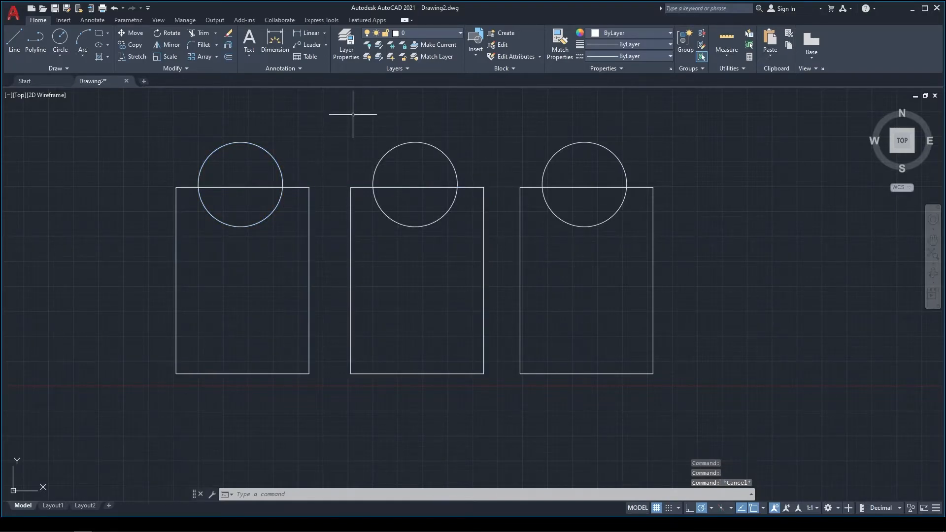
Try stretching the middle rectangle by its upper-right corner grip, and undo the grip edit.
left_click(309, 223)
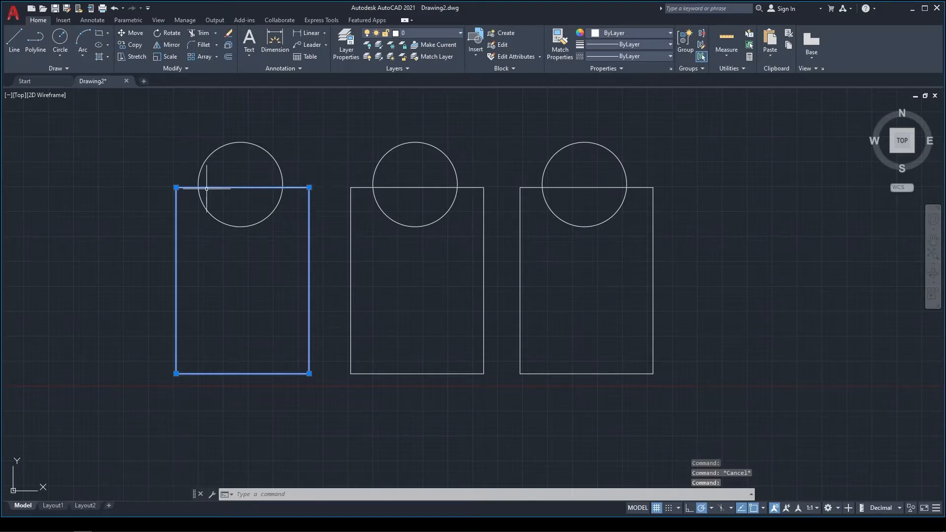
left_click(351, 265)
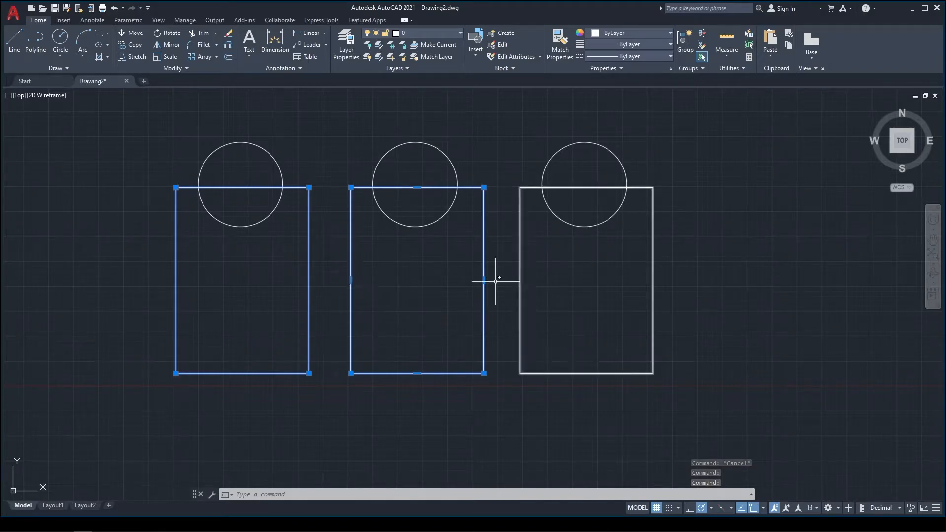
left_click(484, 188)
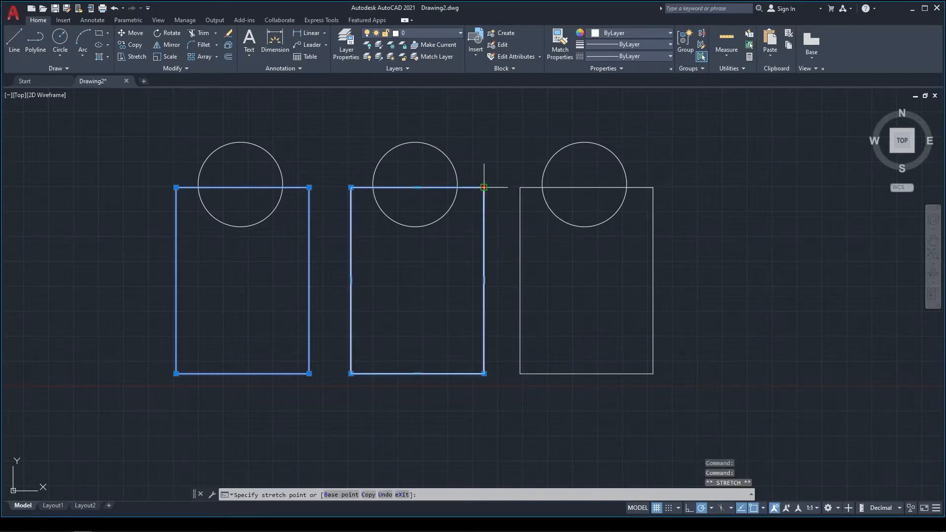
left_click(534, 122)
key("ctrl+z")
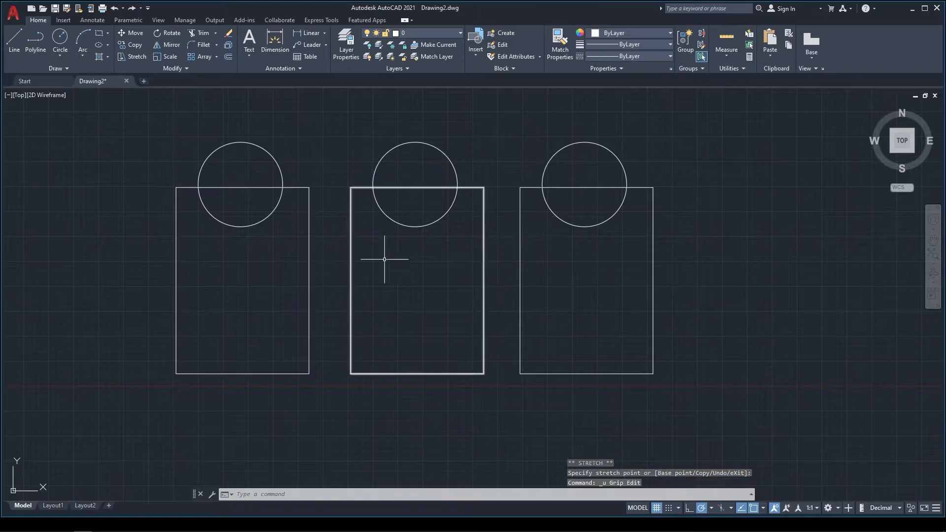
Try moving the leftmost rectangle region by its upper-right corner grip, and undo the grip edit.
left_click(310, 192)
left_click(309, 187)
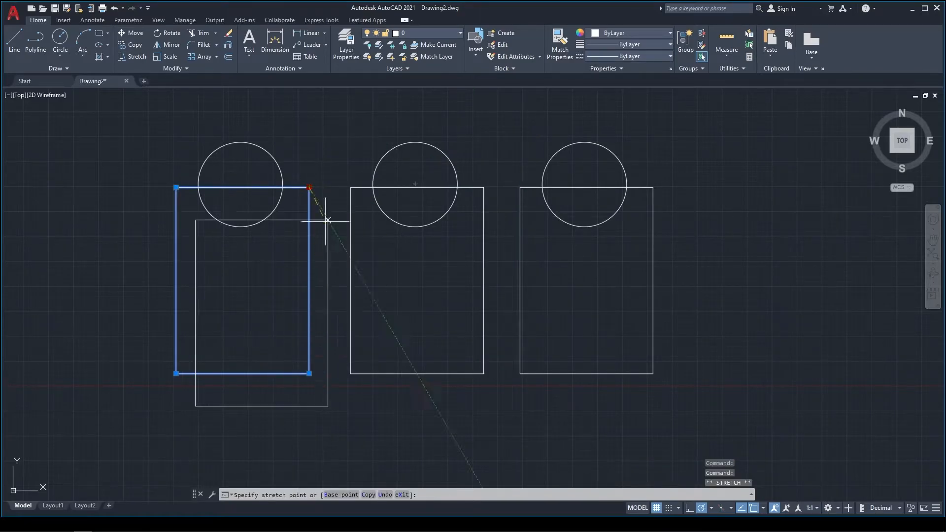
left_click(369, 119)
key("ctrl+z")
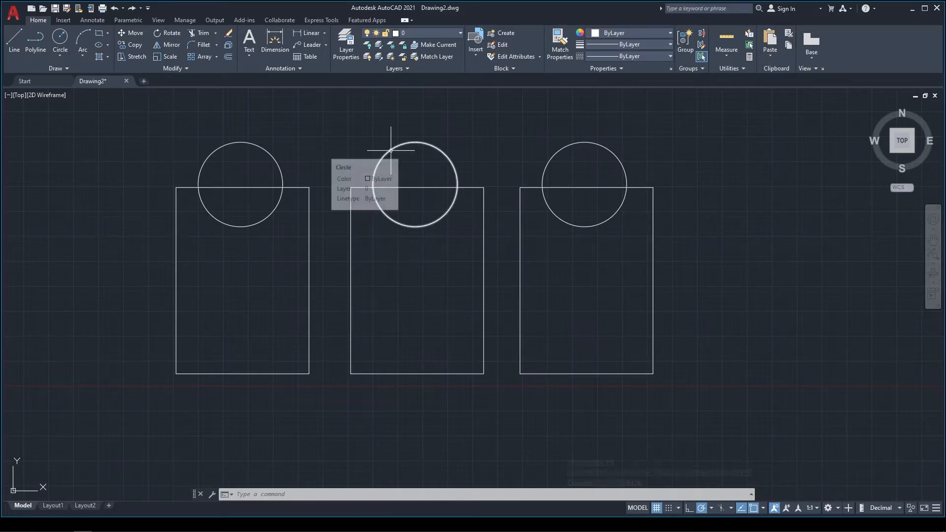
type("region")
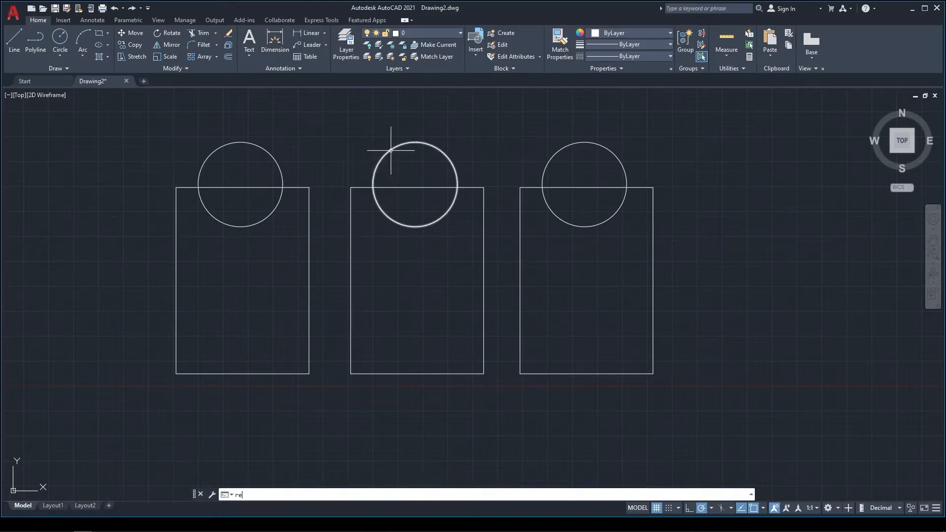
key("Return")
key("Return")
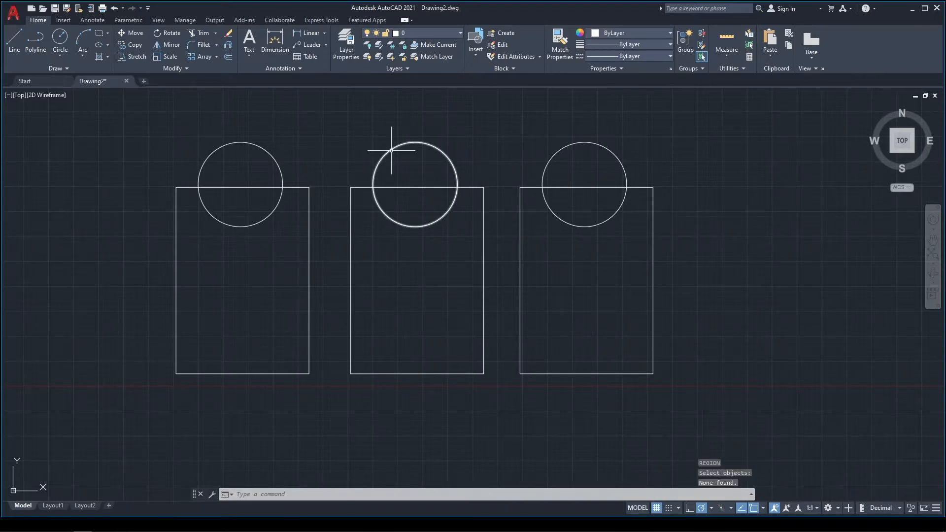
Convert the middle circle into a region.
left_click(394, 150)
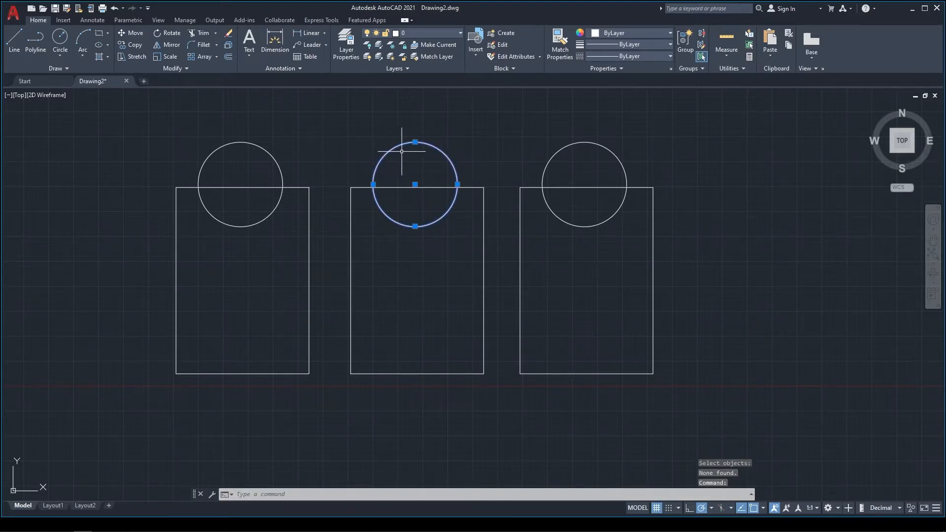
type("region")
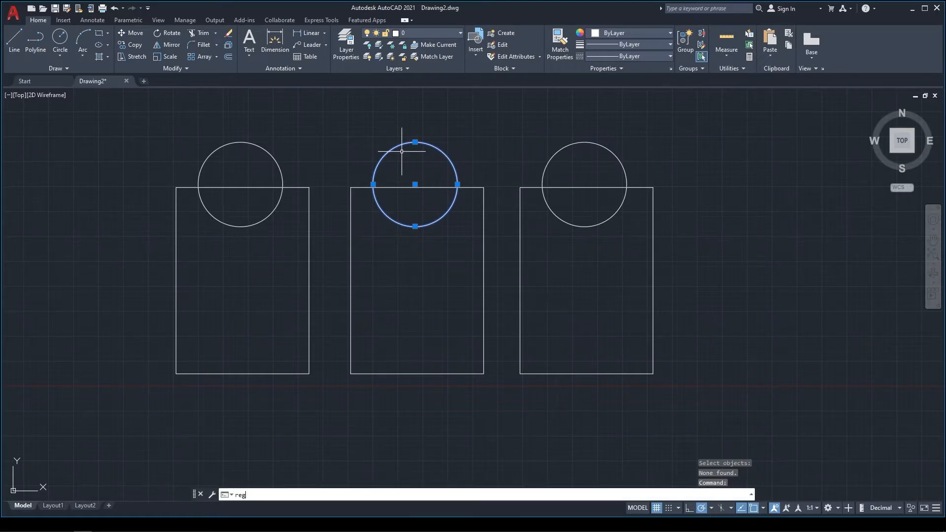
key("Return")
left_click(398, 144)
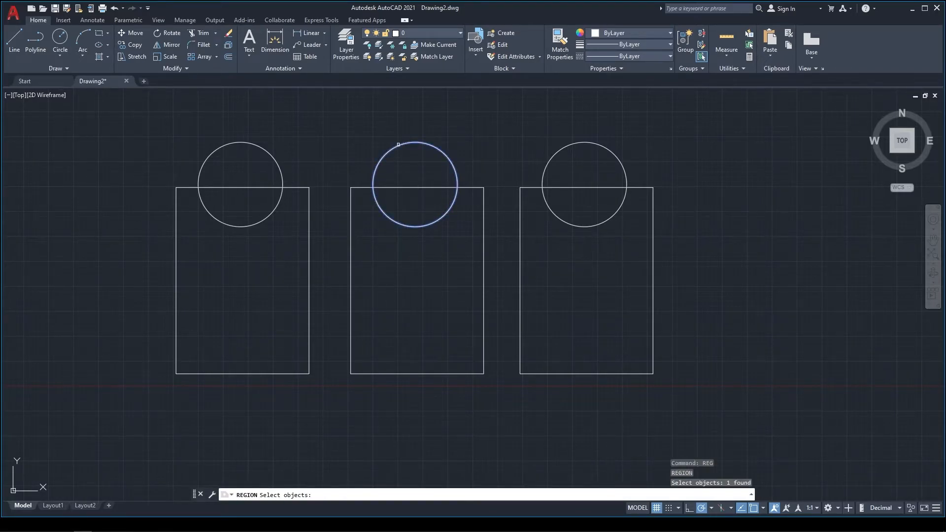
key("Return")
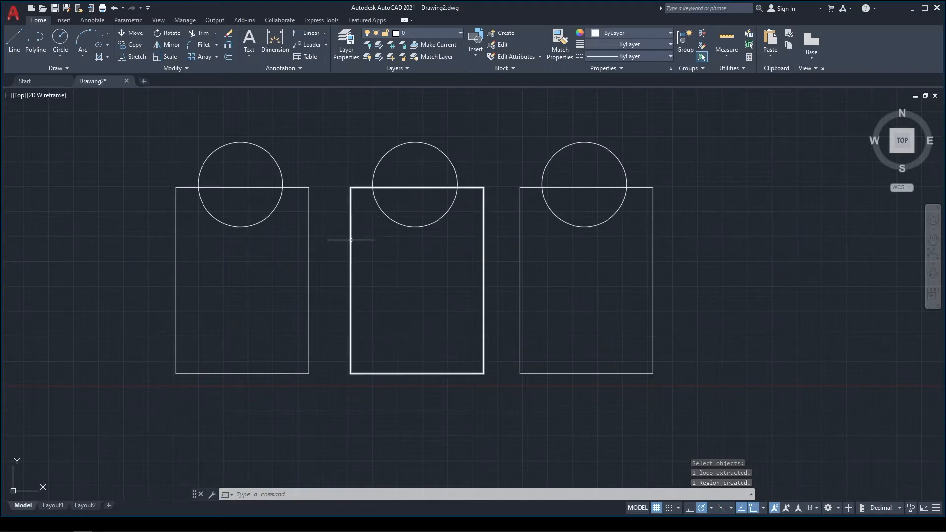
Convert the middle rectangle into a region and select it to check its grips.
type("reg")
key("Return")
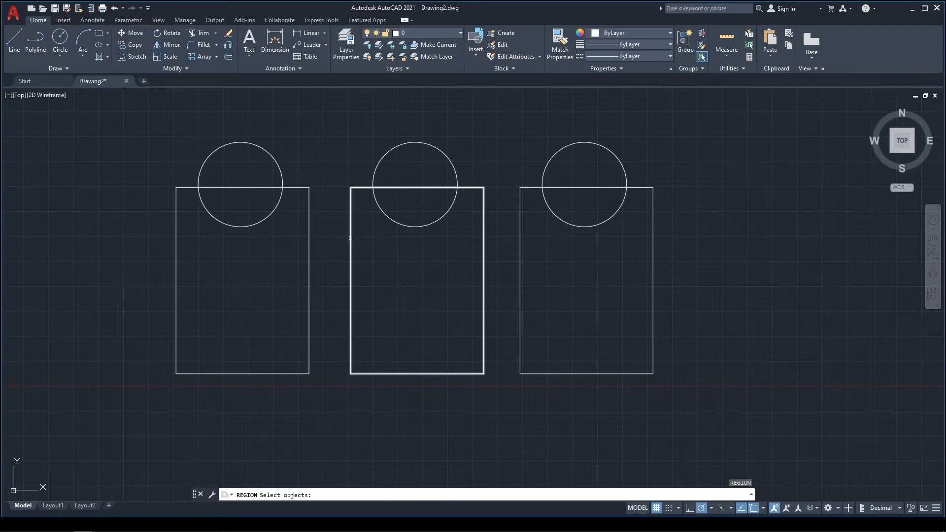
left_click(350, 239)
key("Return")
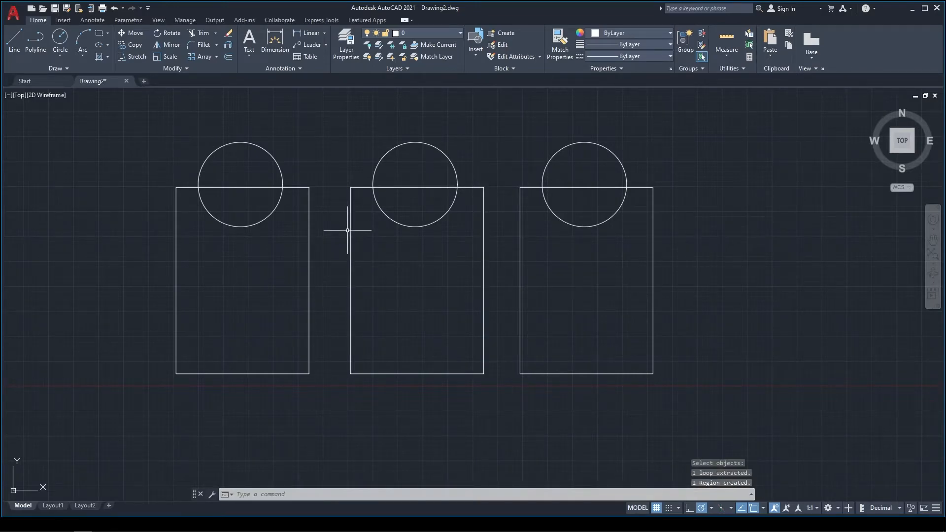
left_click(352, 230)
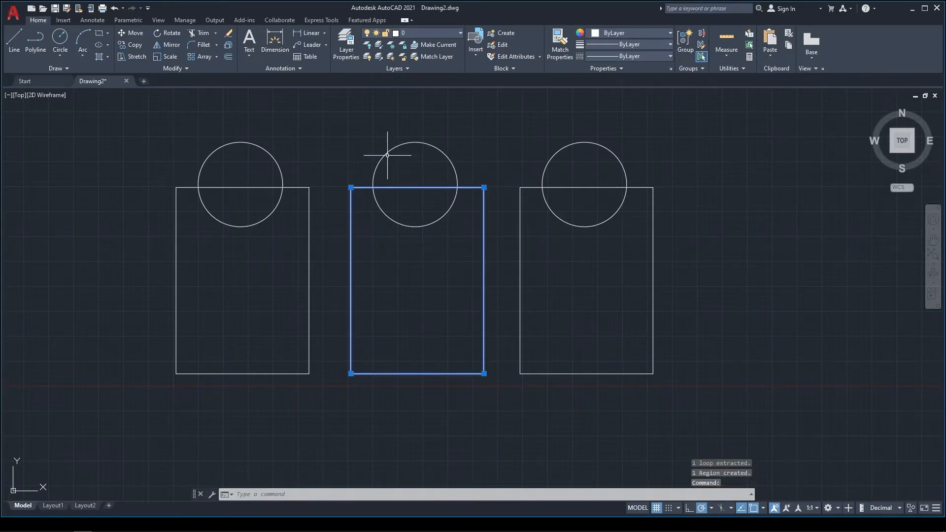
Clear the selection and convert the rightmost circle into a region.
left_click(386, 152)
key("Escape")
middle_click_drag(482, 148, 394, 165)
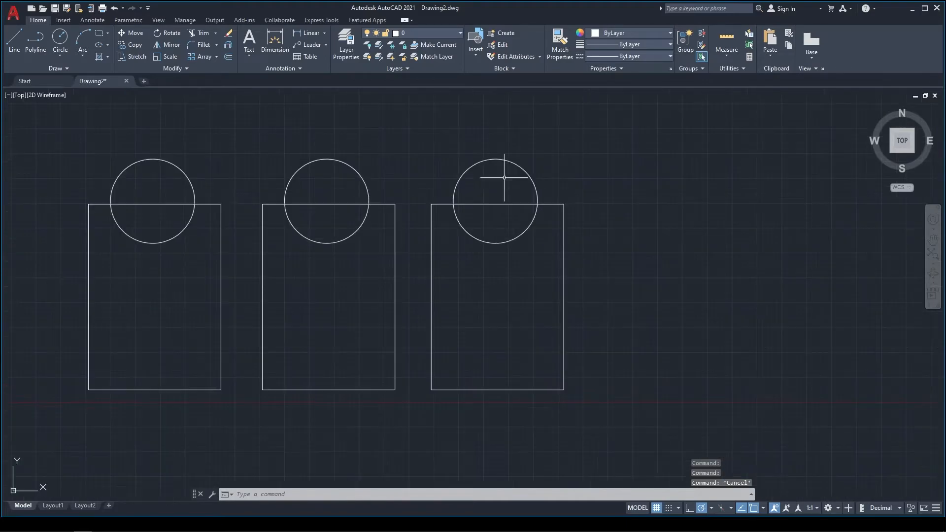
type("region")
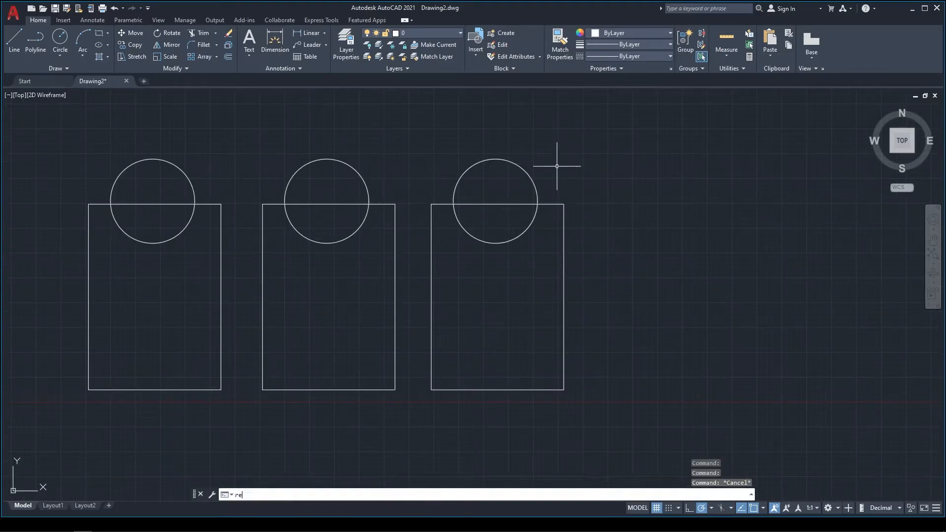
key("Return")
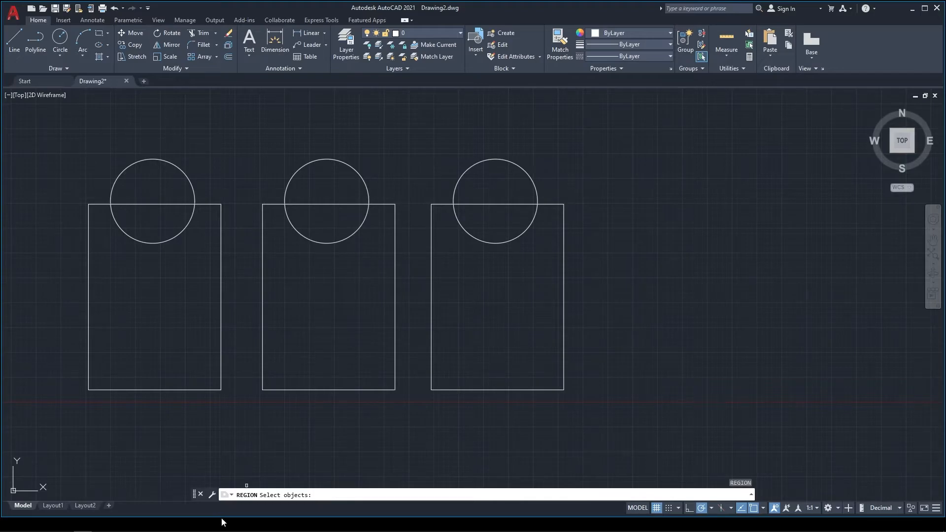
left_click(509, 161)
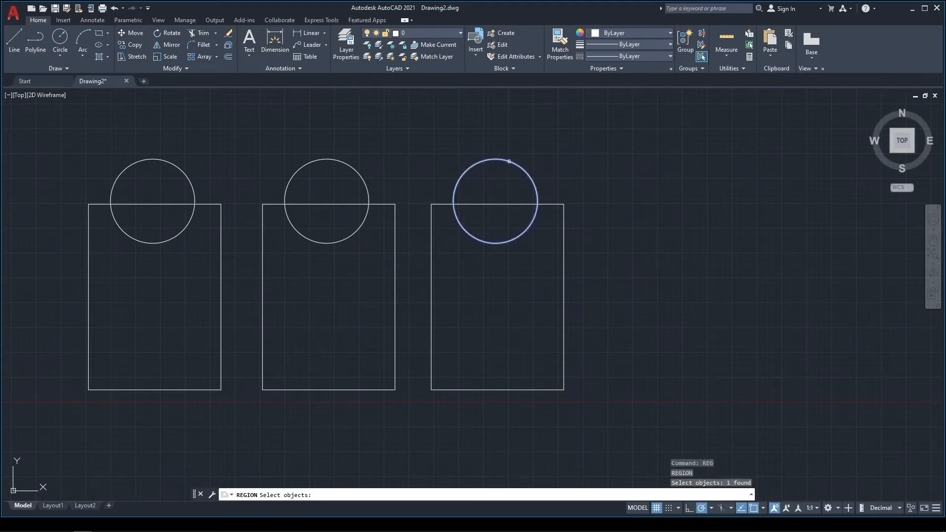
key("Return")
Convert the rightmost rectangle into a region.
type("reg")
key("Return")
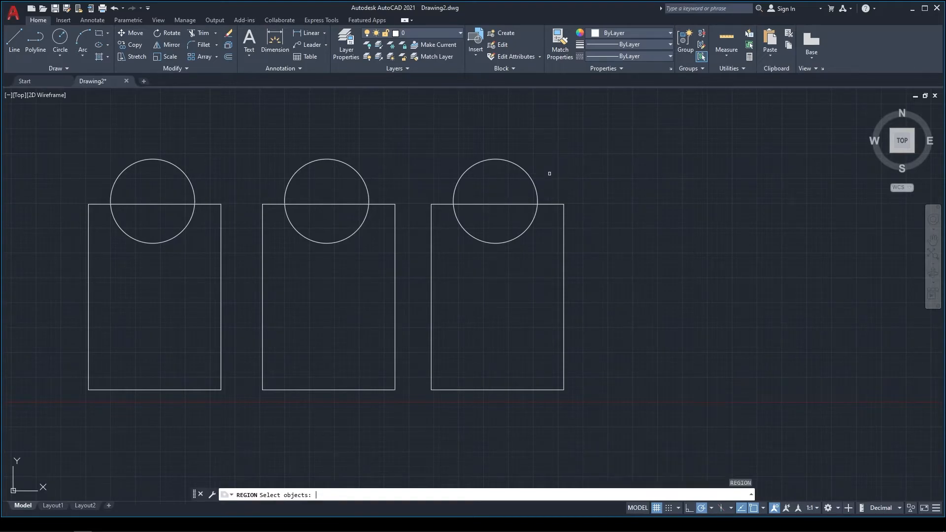
left_click(563, 219)
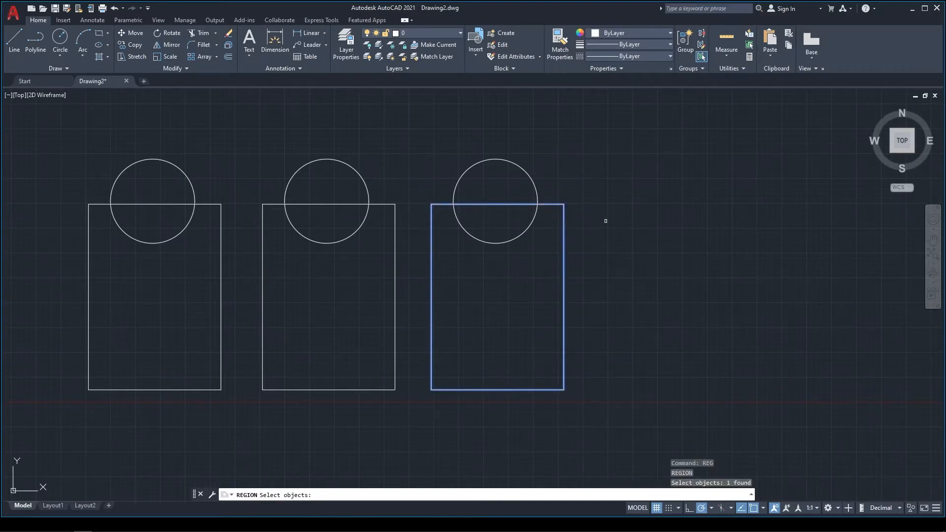
key("Return")
Combine the leftmost circle and rectangle regions into a single region with the Union command.
scroll(804, 268, "down", 2)
scroll(553, 247, "up", 2)
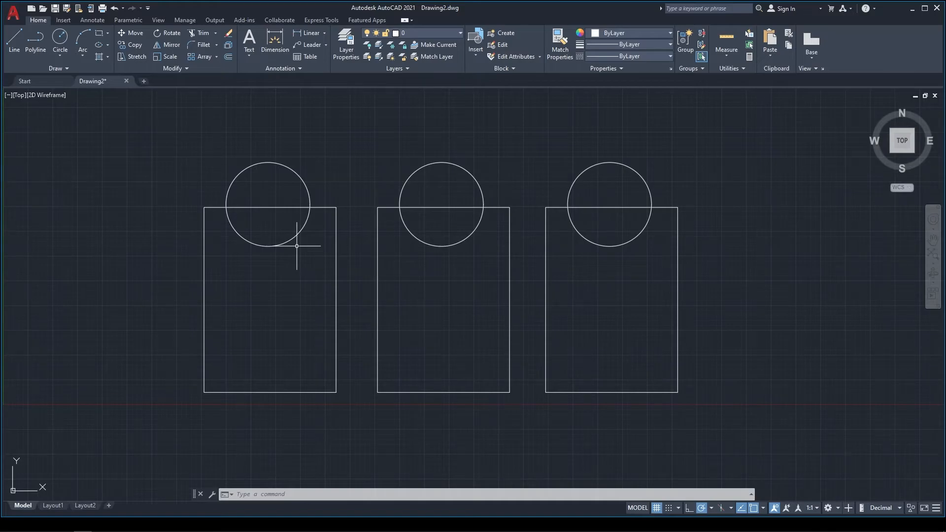
type("UNI")
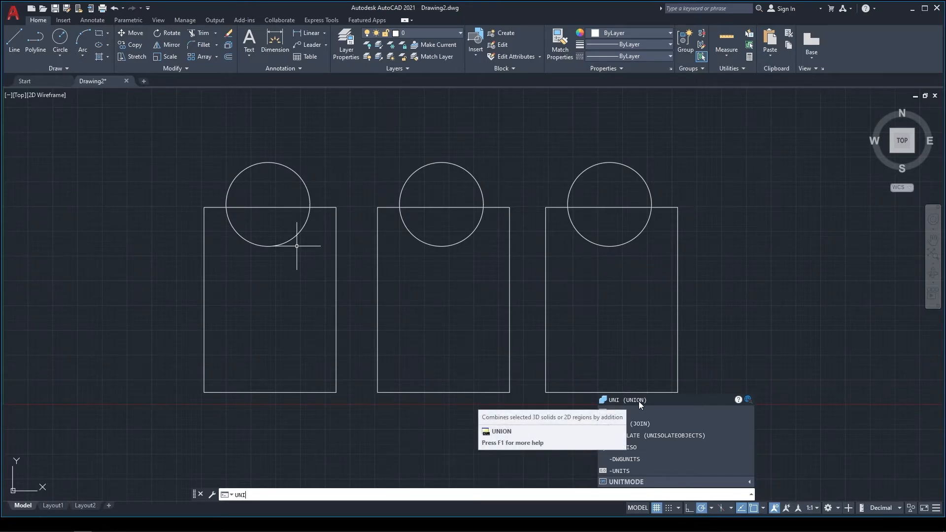
left_click(638, 401)
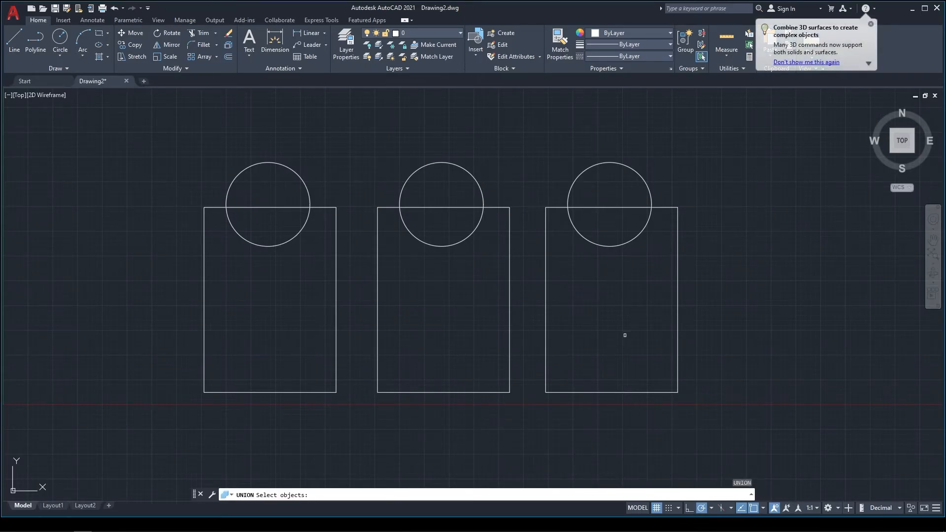
left_click(289, 171)
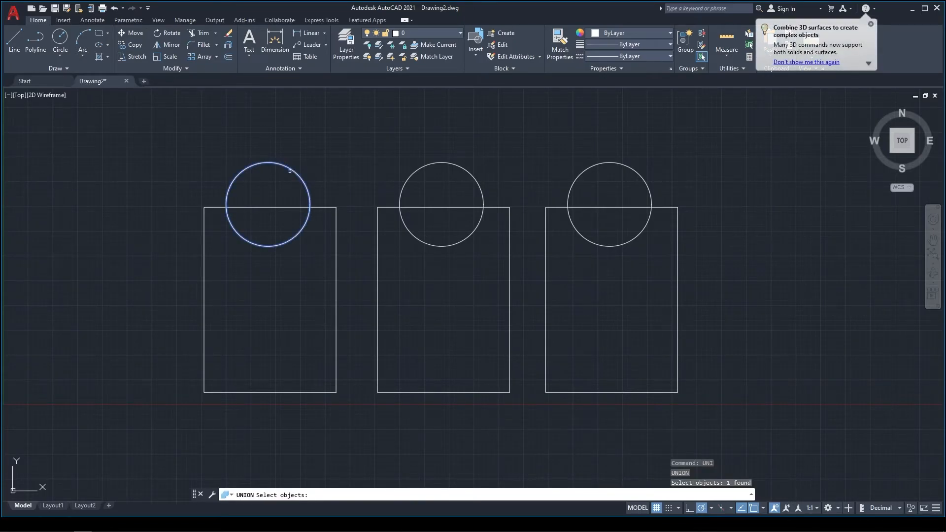
left_click(332, 208)
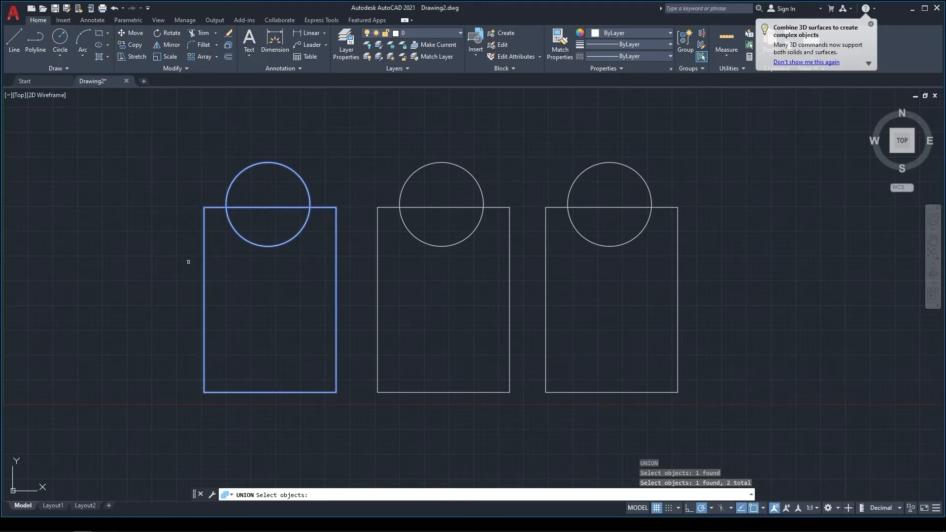
key("Return")
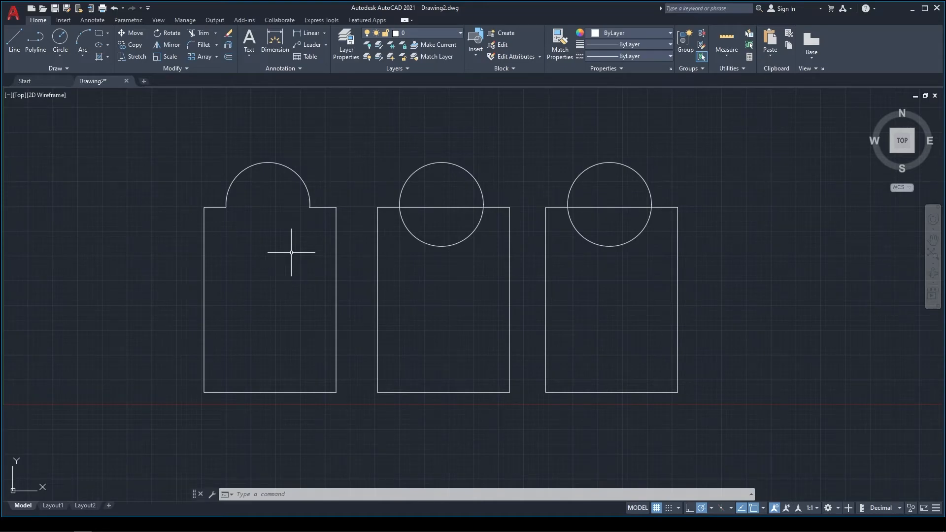
Subtract the middle rectangle region from the middle circle region with the Subtract command.
type("SUB")
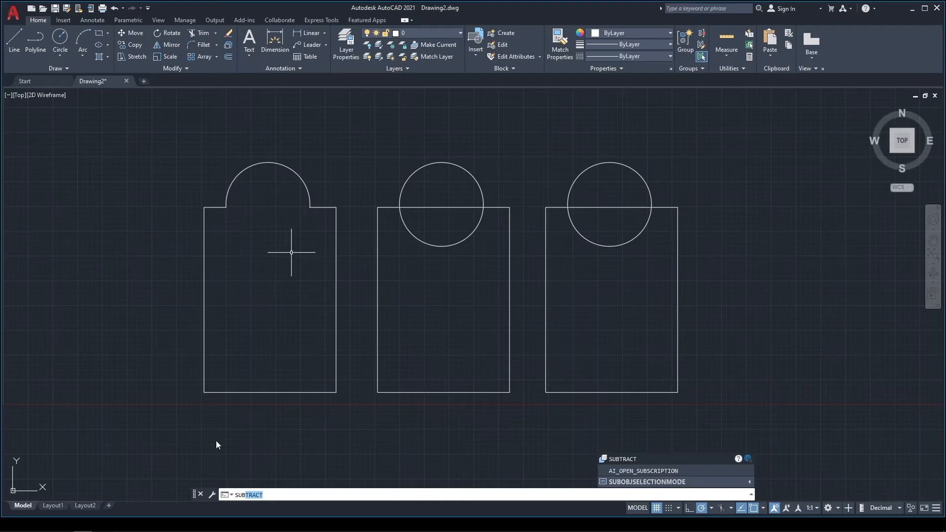
left_click(655, 458)
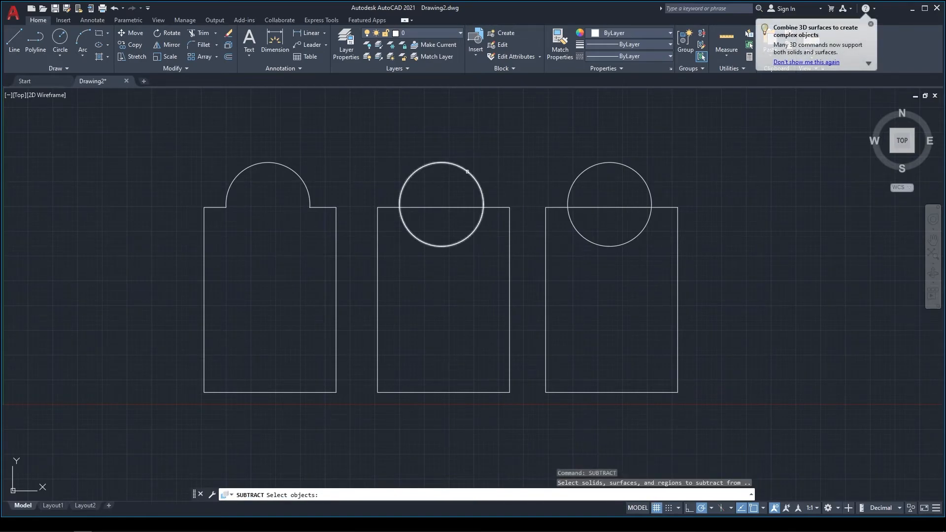
left_click(467, 171)
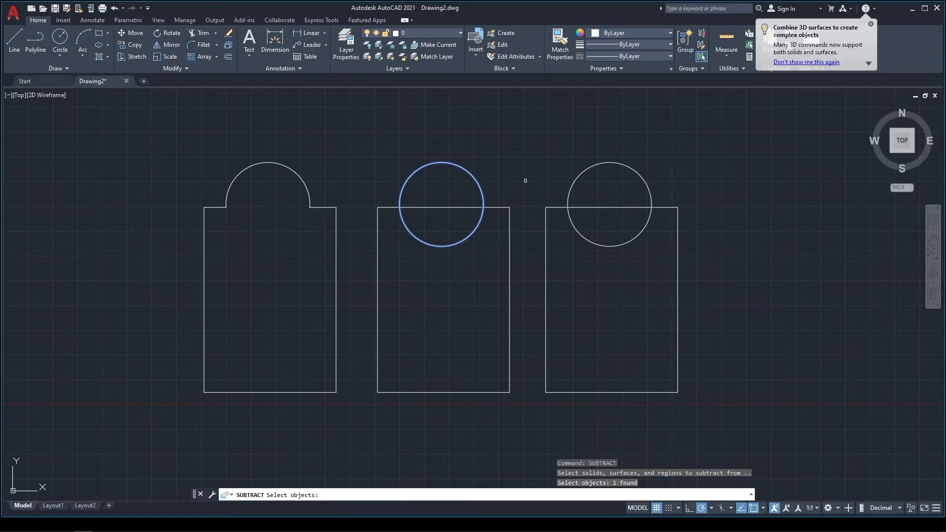
key("Return")
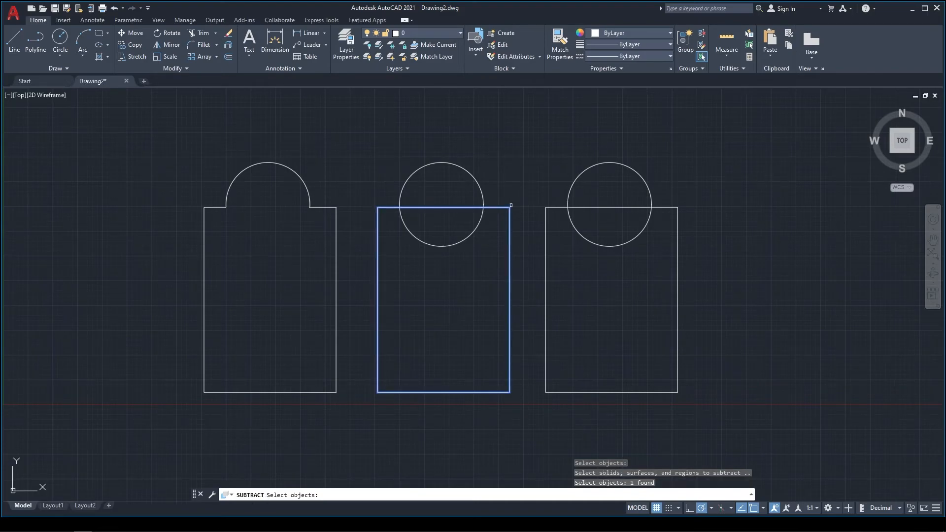
key("Return")
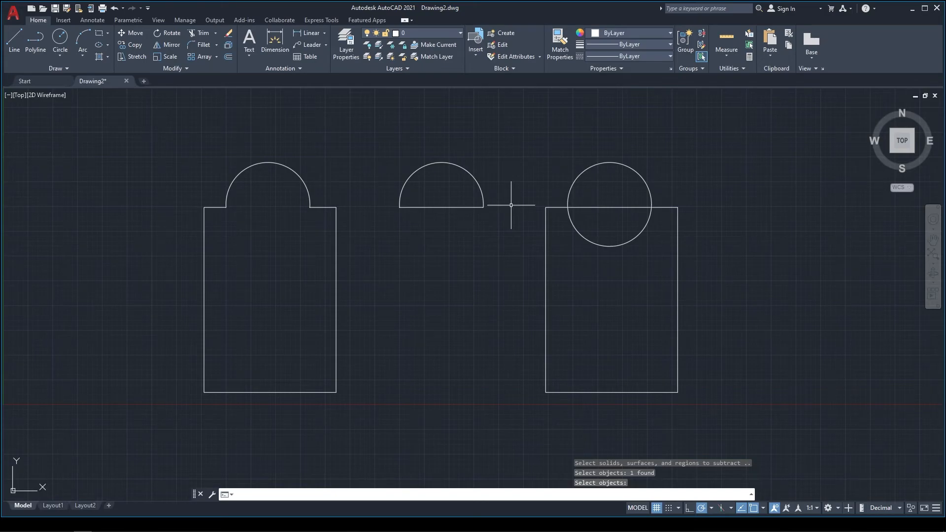
key("Escape")
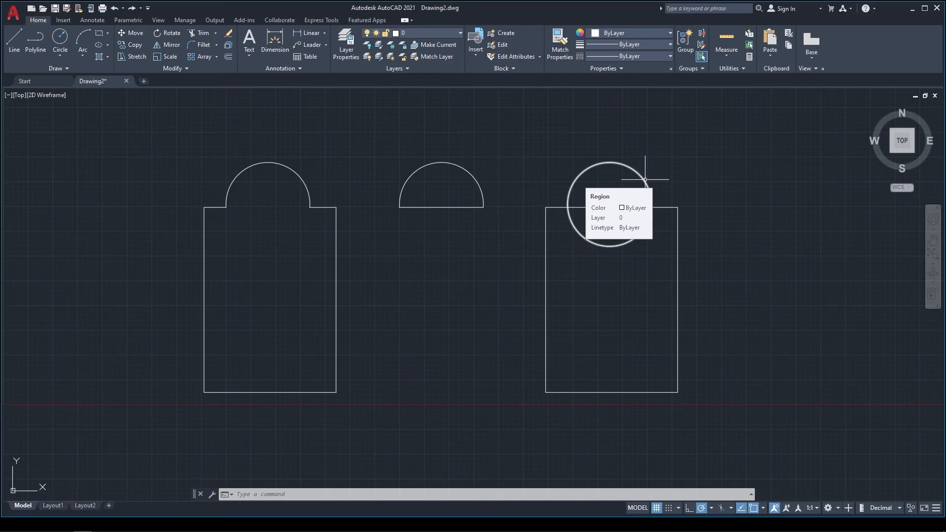
Reduce the rightmost circle and rectangle regions to their overlapping area with the Intersect command.
type("INT")
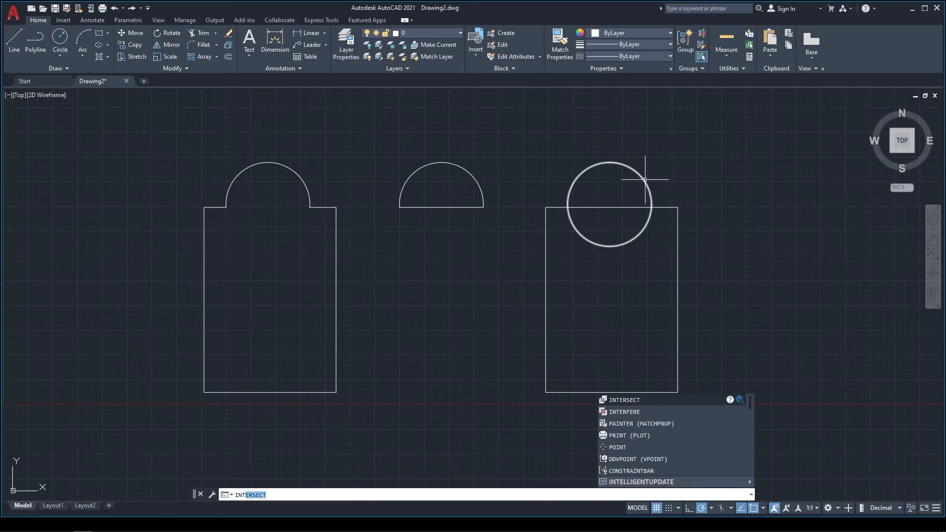
key("Return")
left_click(644, 179)
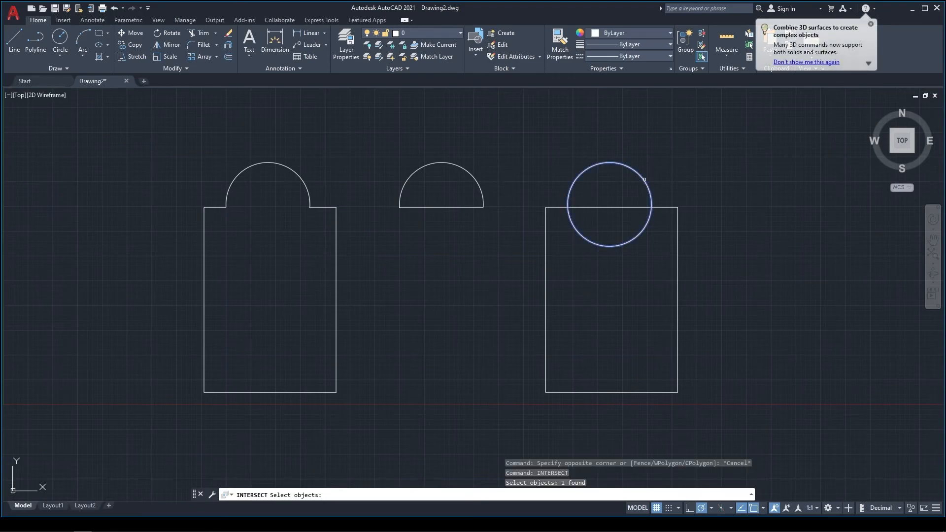
left_click(671, 207)
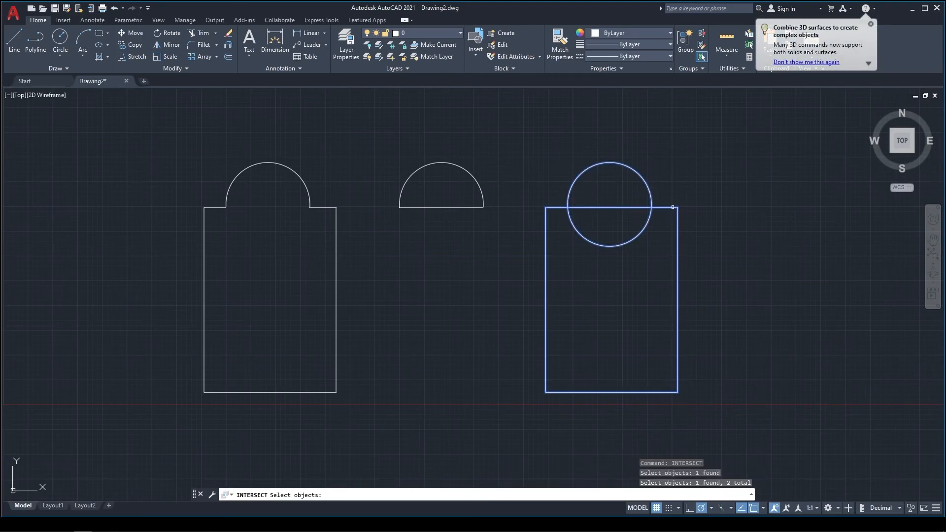
key("Return")
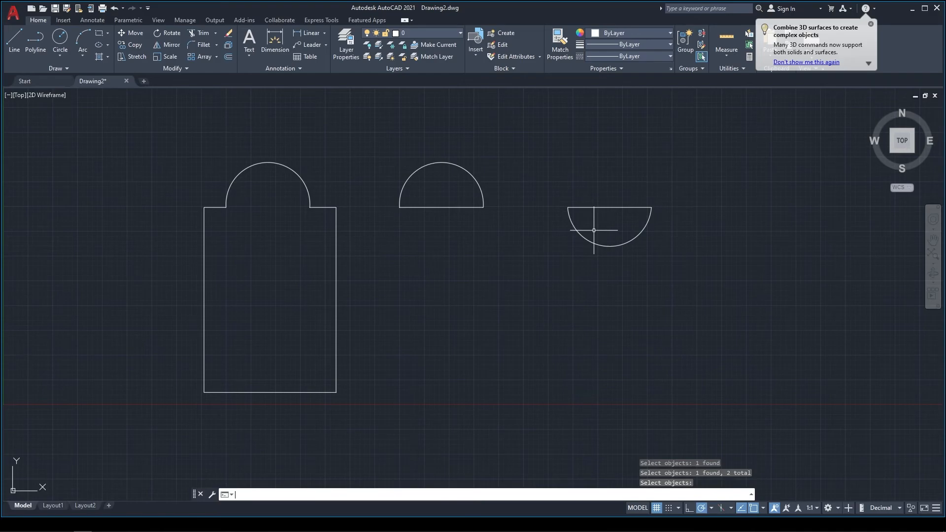